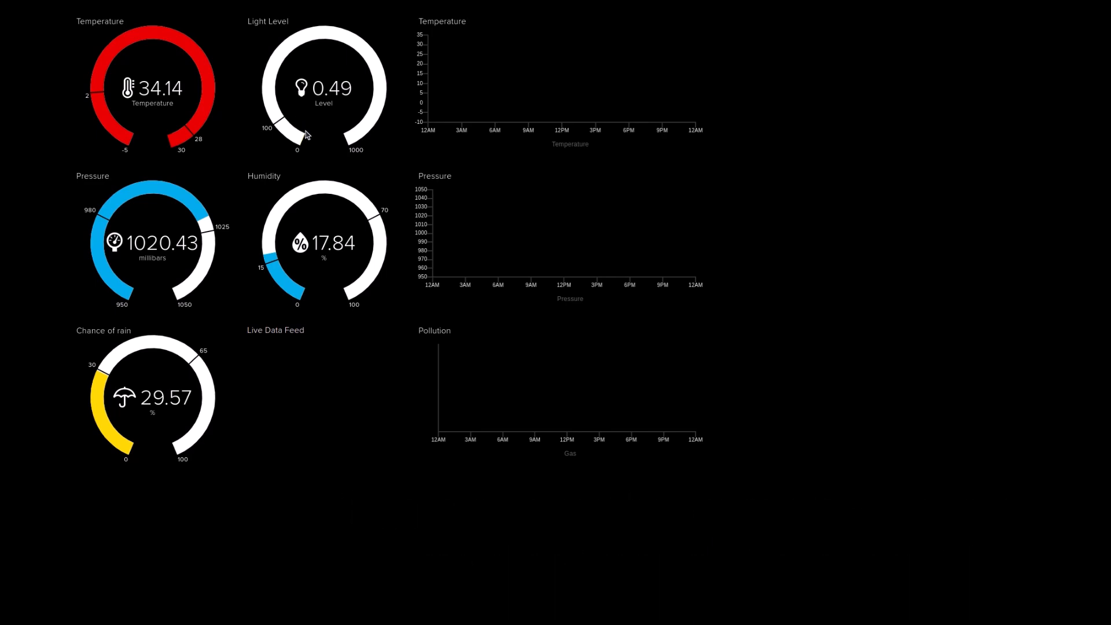
Exit full-screen dashboard view and switch to the Adafruit IO welcome page tab
key(F11)
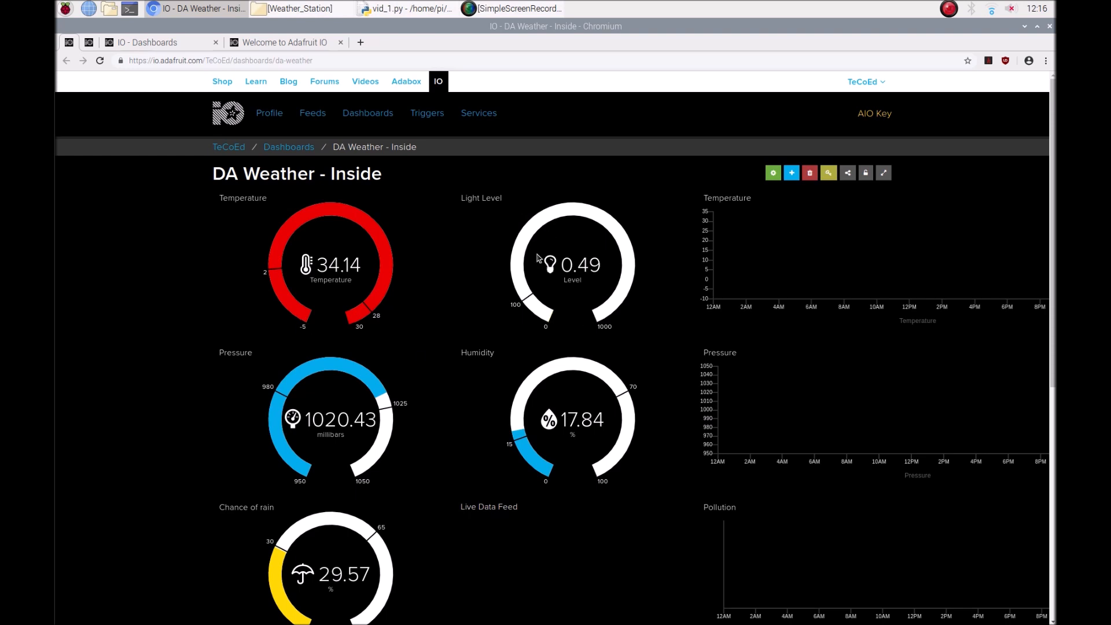
click(278, 42)
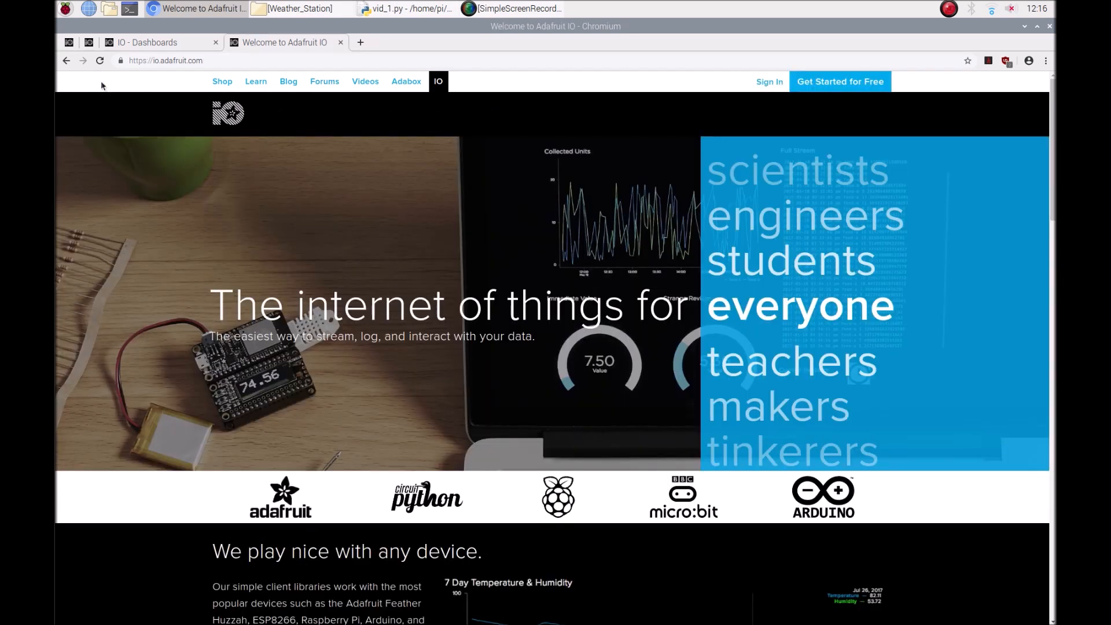
Highlight the io.adafruit.com address and sign in to reach the Feeds page
click(165, 60)
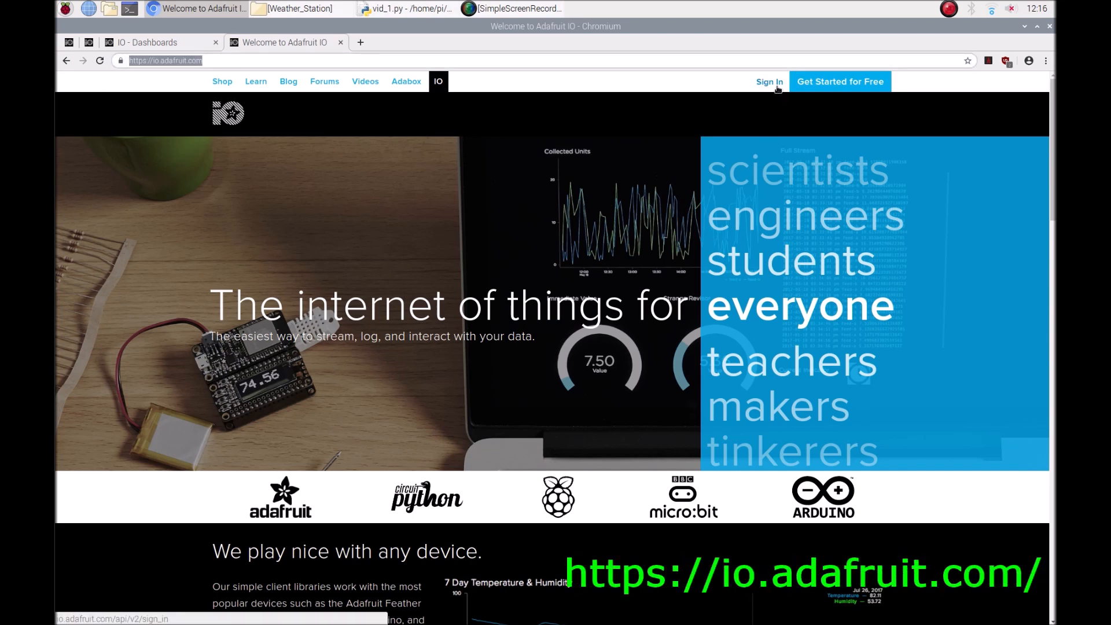
click(778, 87)
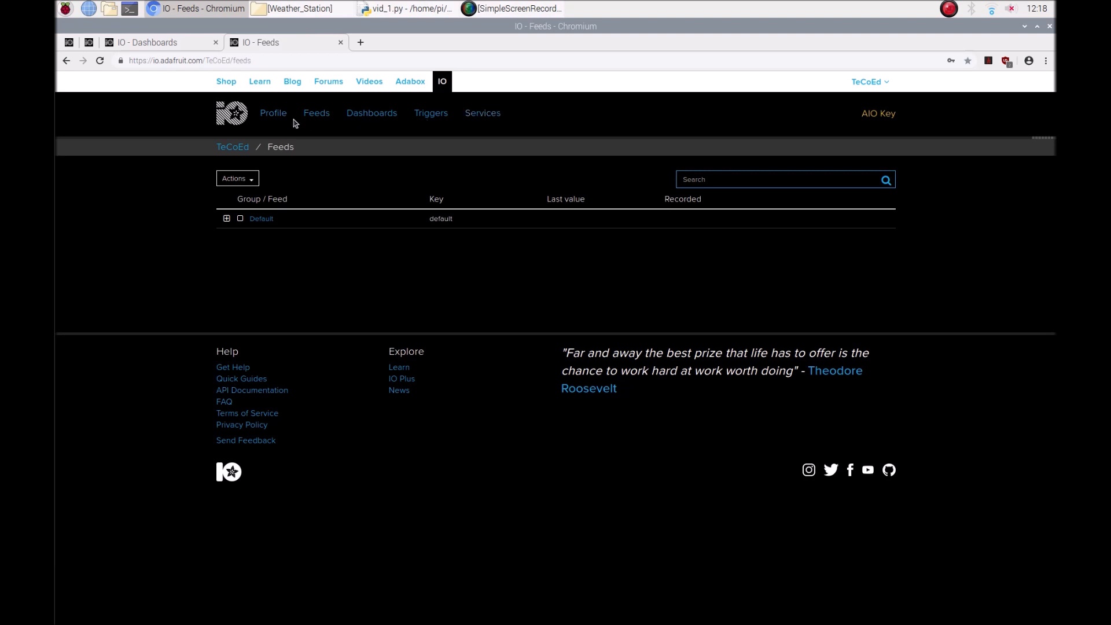
click(275, 114)
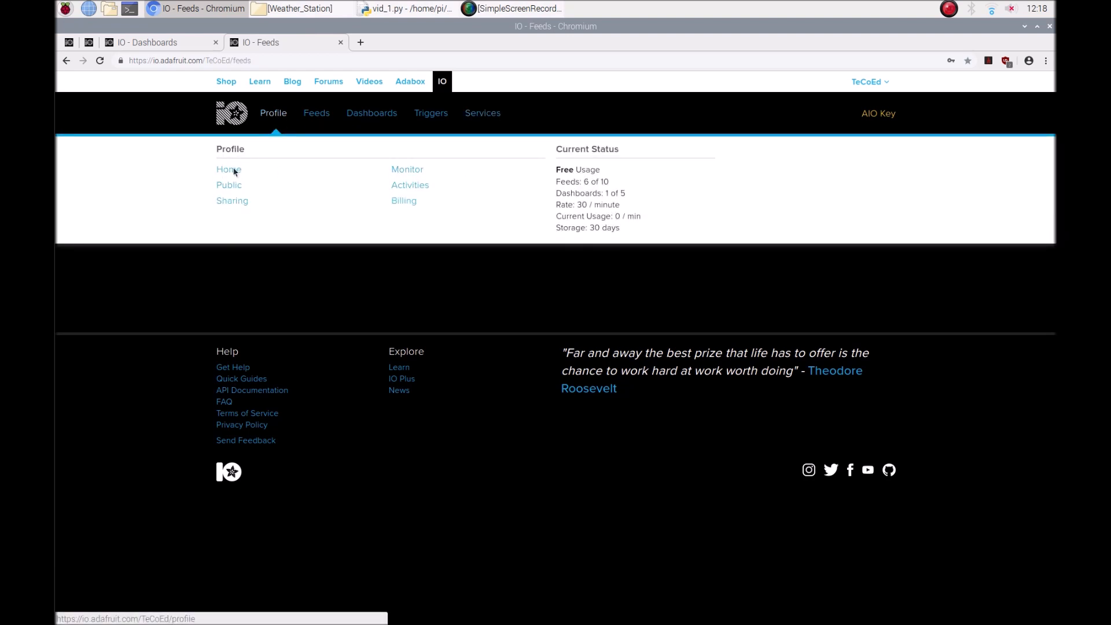
click(410, 201)
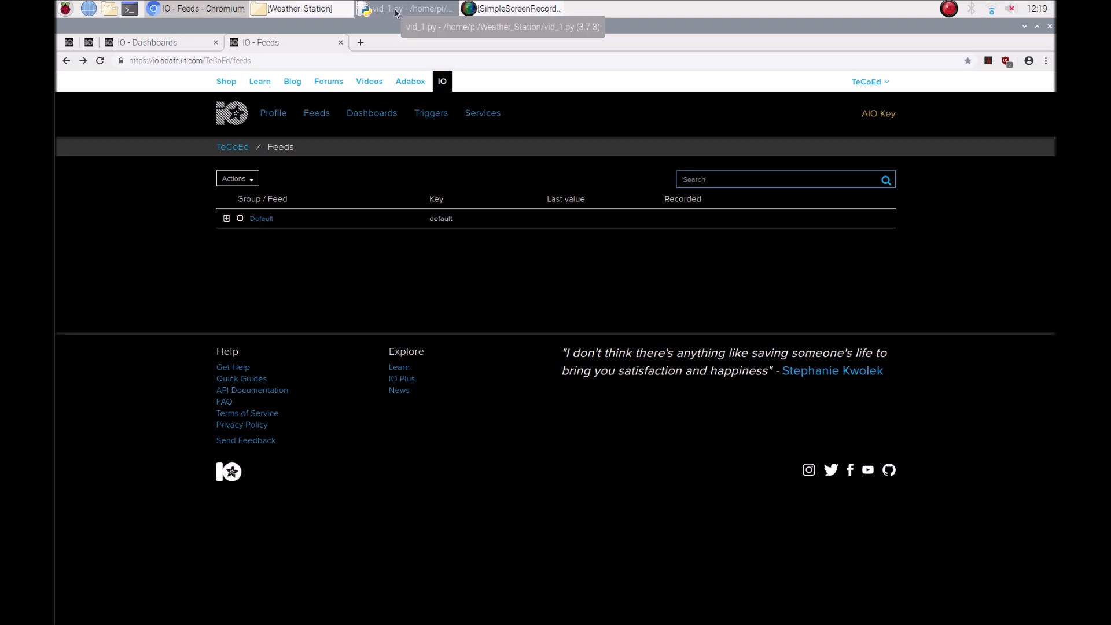
click(227, 219)
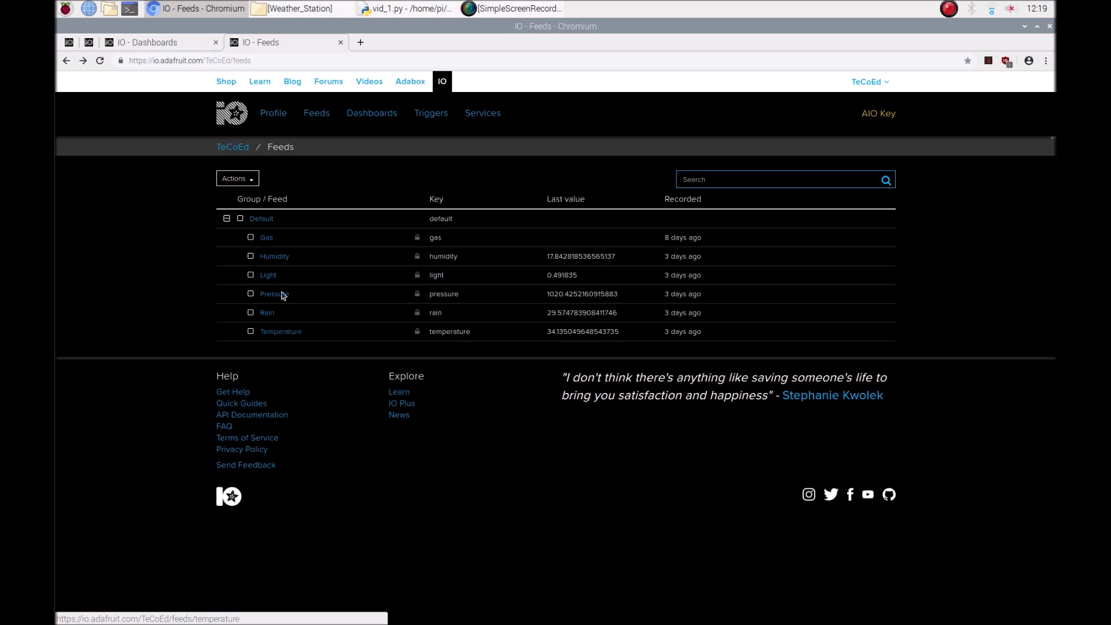
Collapse the Default feed group back to a single row
click(228, 219)
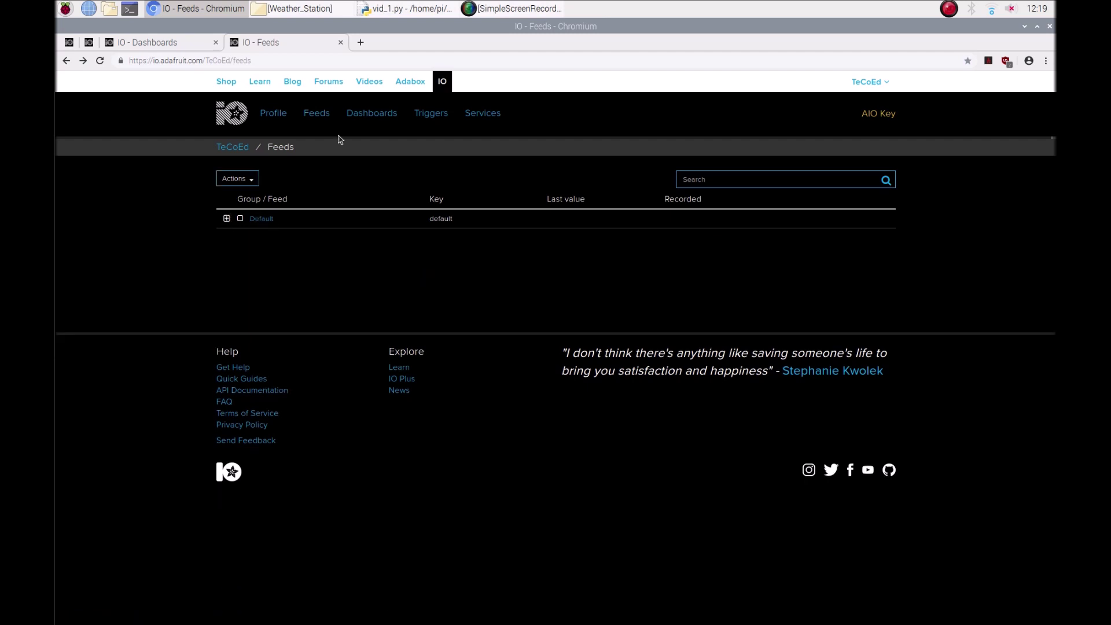
Open the Dashboards dropdown in the nav bar, then close it again
click(371, 113)
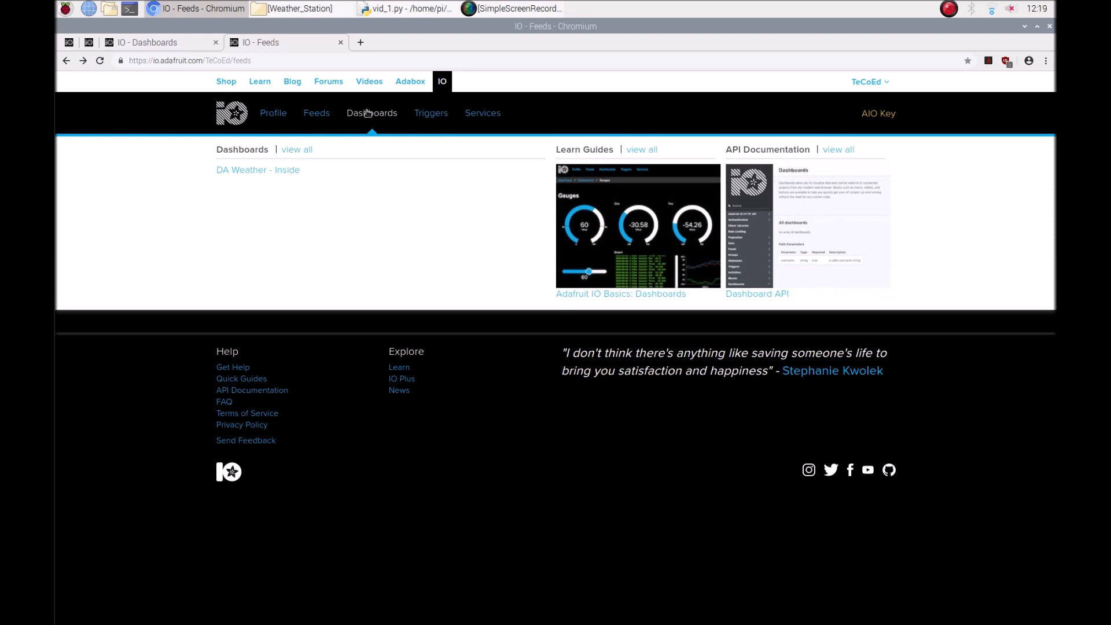
click(371, 112)
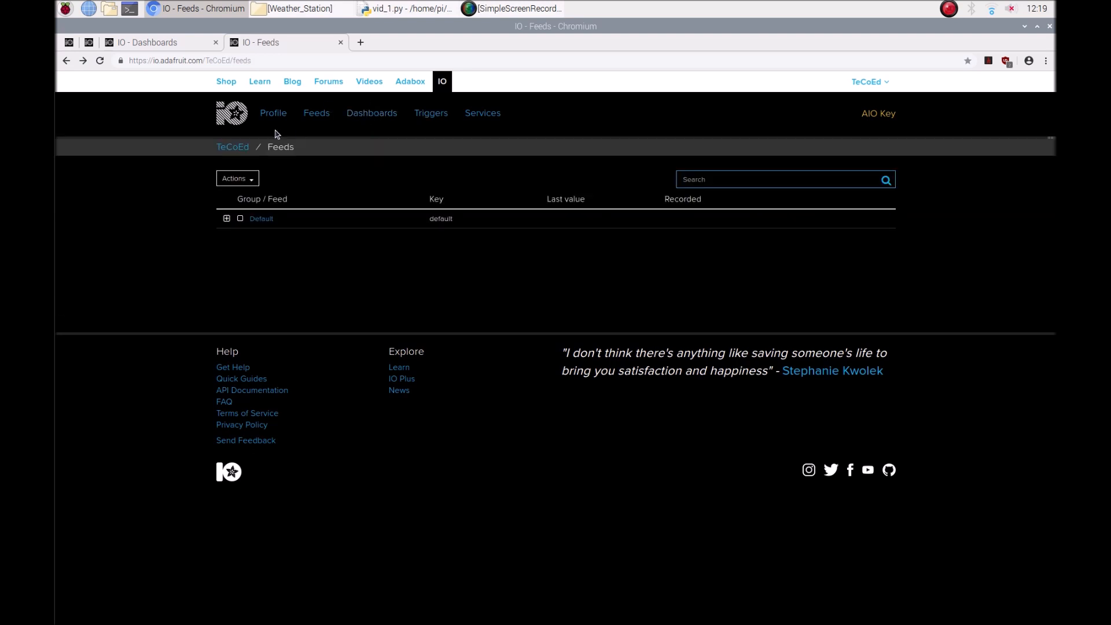